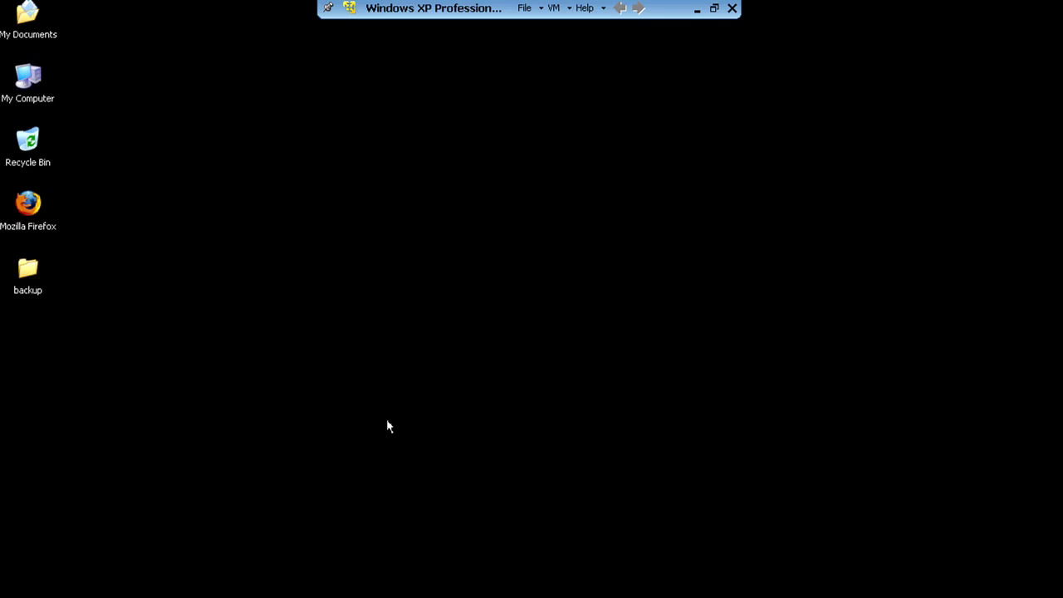
Open boot.ini for editing from My Computer's Startup and Recovery settings
click(21, 76)
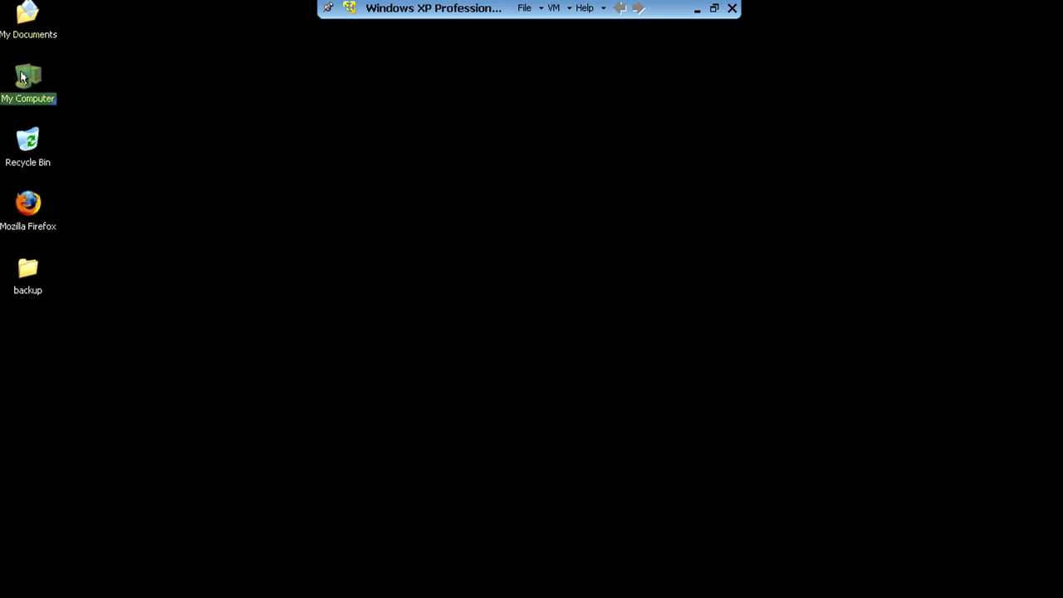
double_click(26, 75)
right_click(40, 75)
click(93, 231)
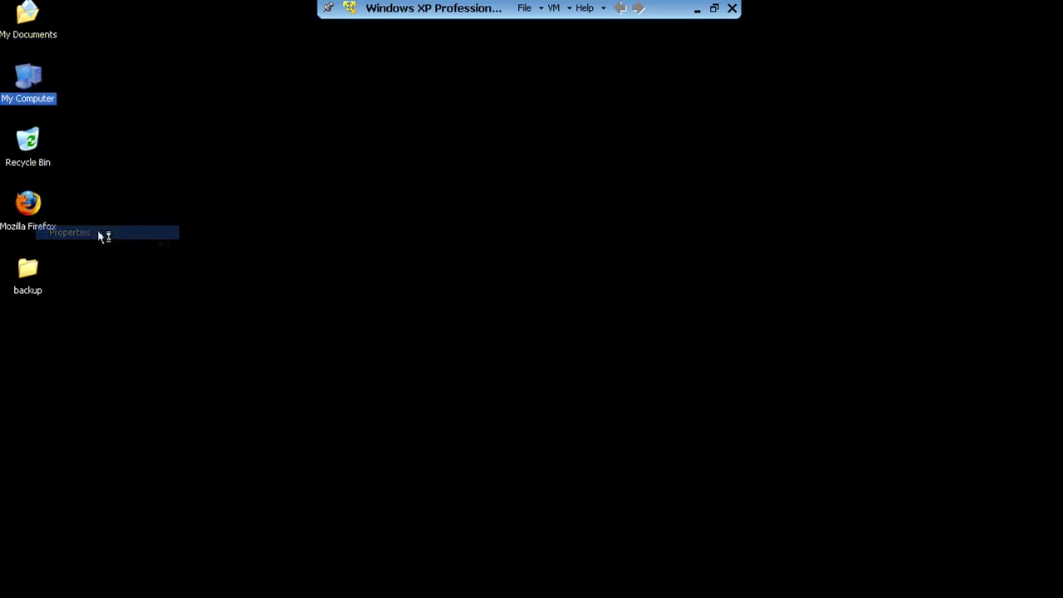
click(368, 149)
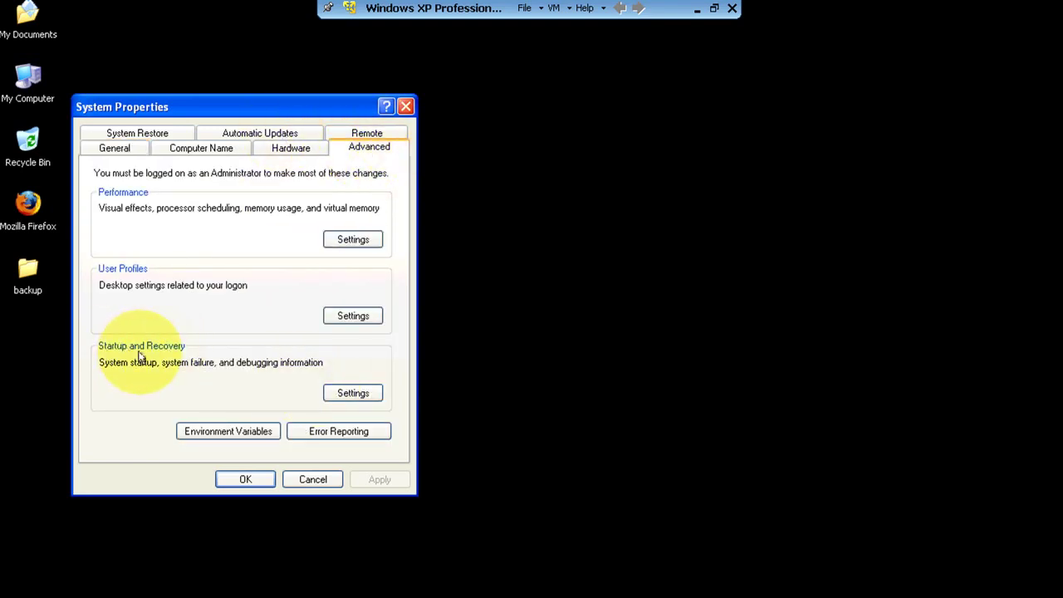
click(354, 401)
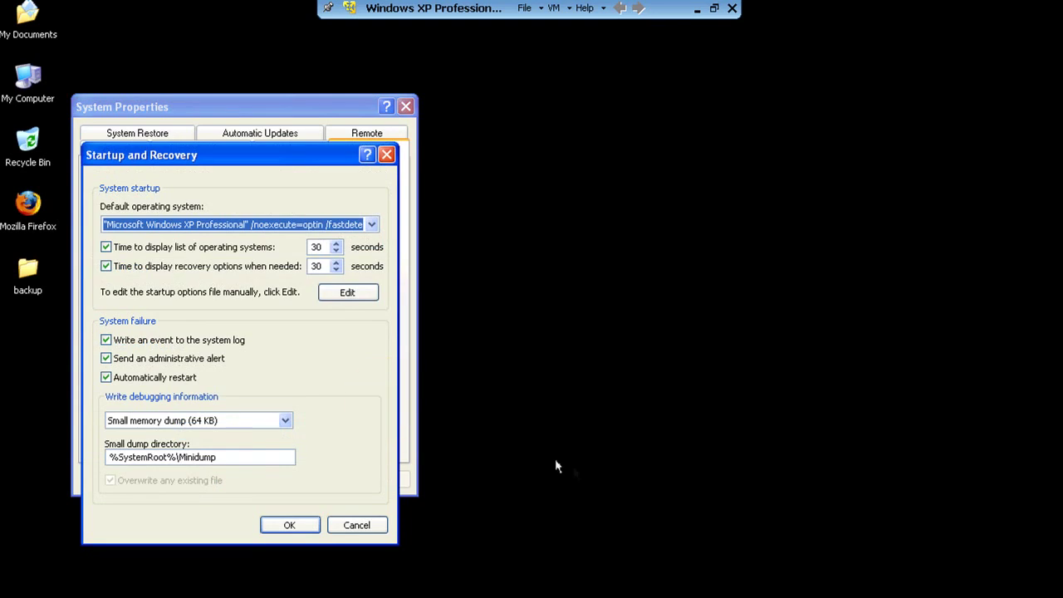
click(347, 293)
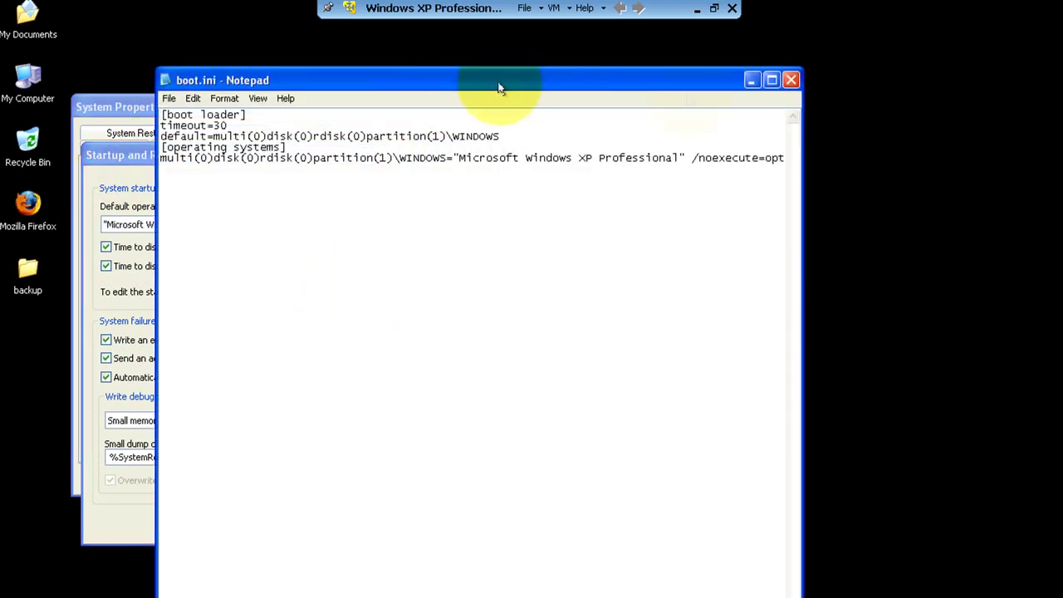
Append /3GB to the boot line, then close Notepad, answering No to saving
click(771, 80)
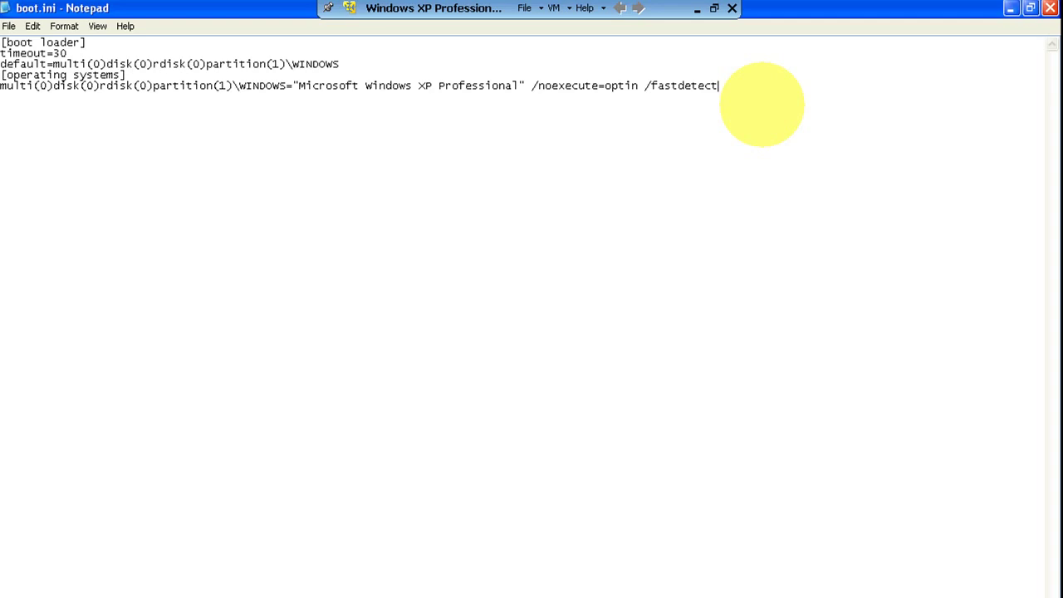
text(/3GB)
click(8, 26)
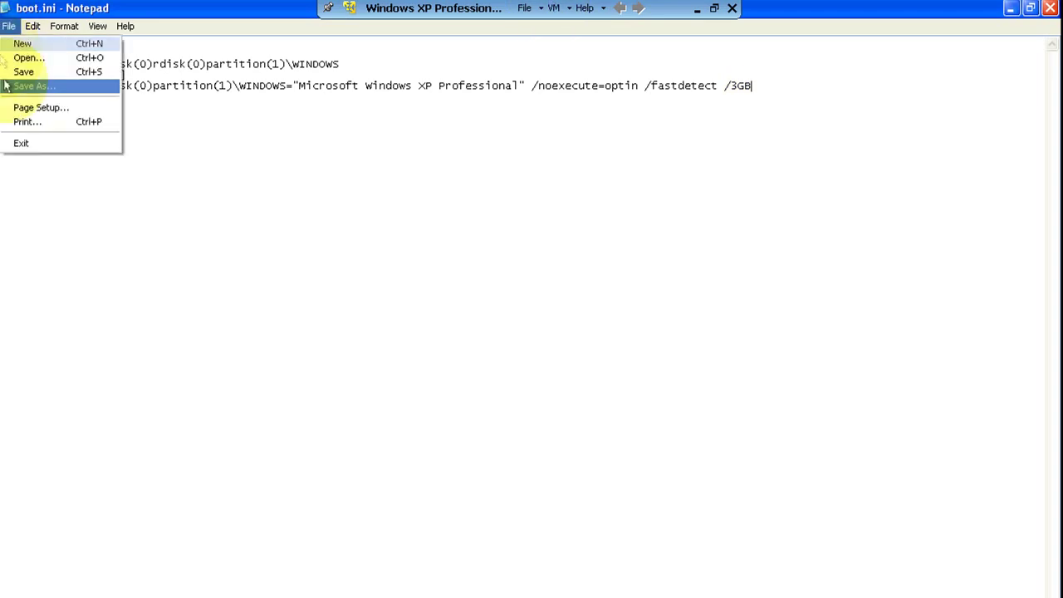
click(33, 77)
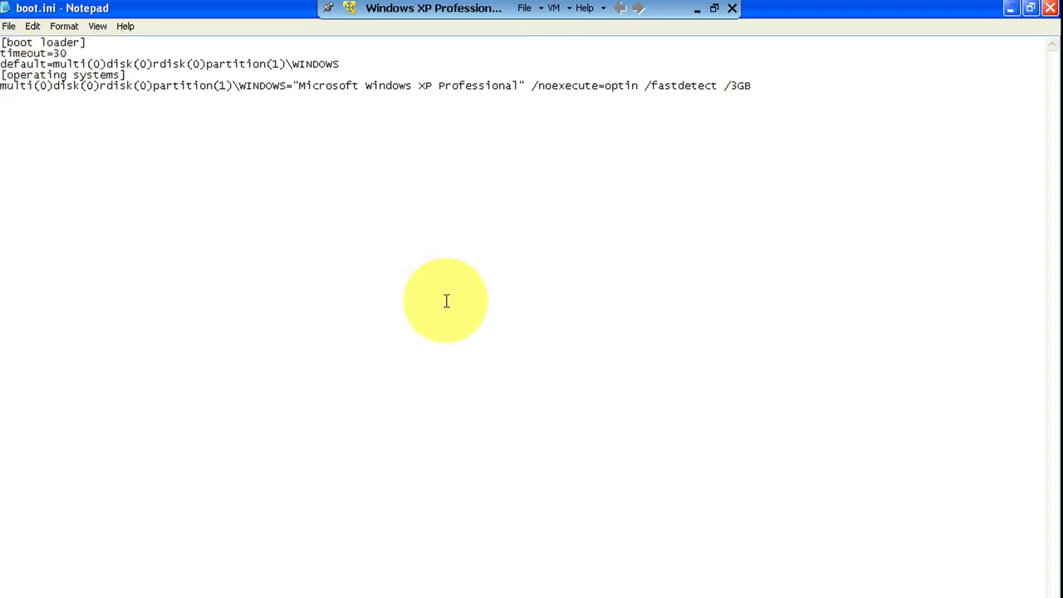
click(698, 10)
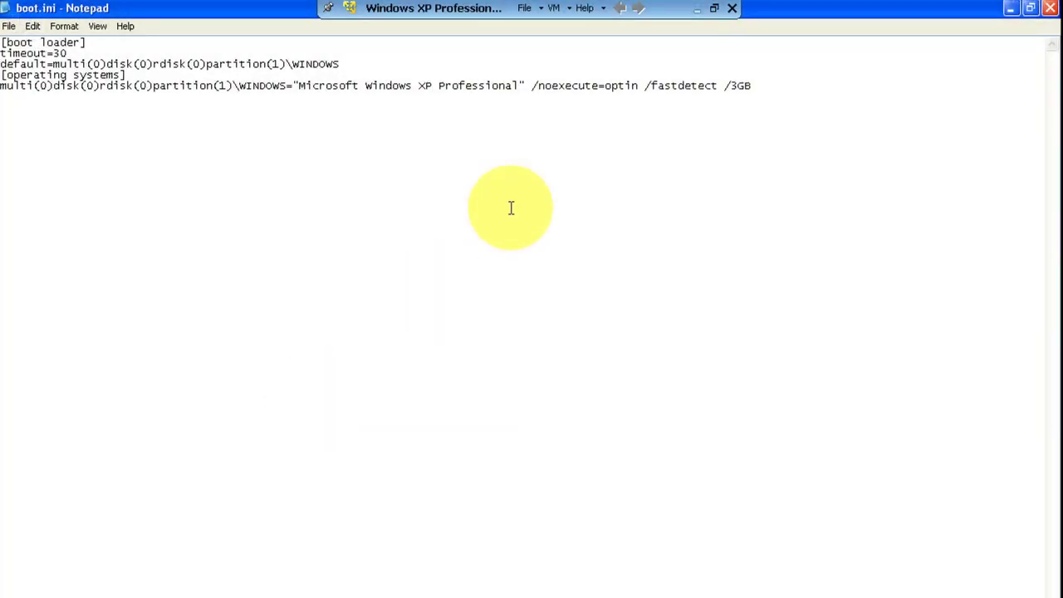
click(1049, 9)
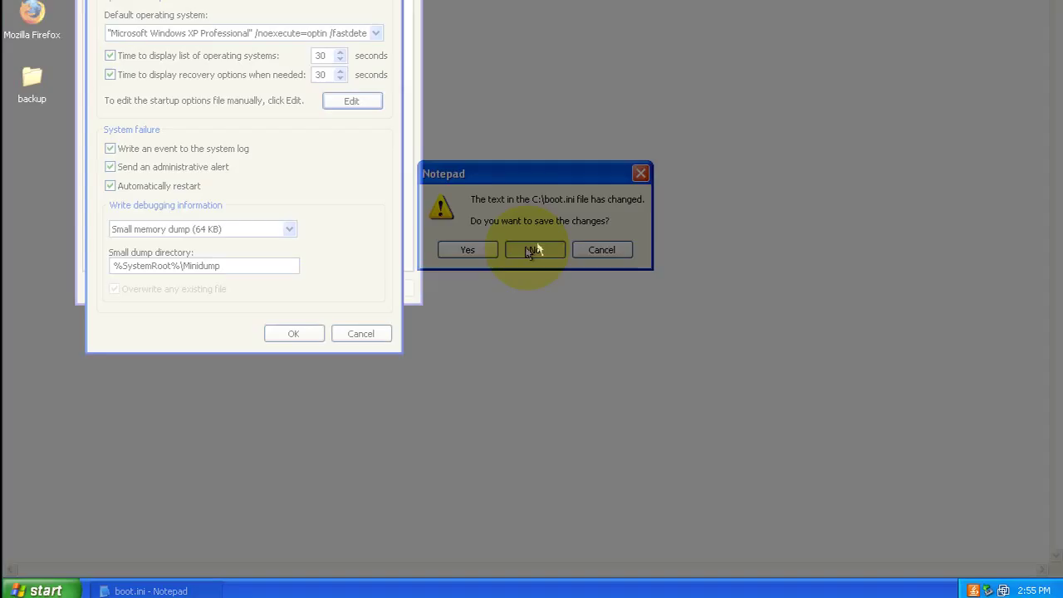
click(529, 441)
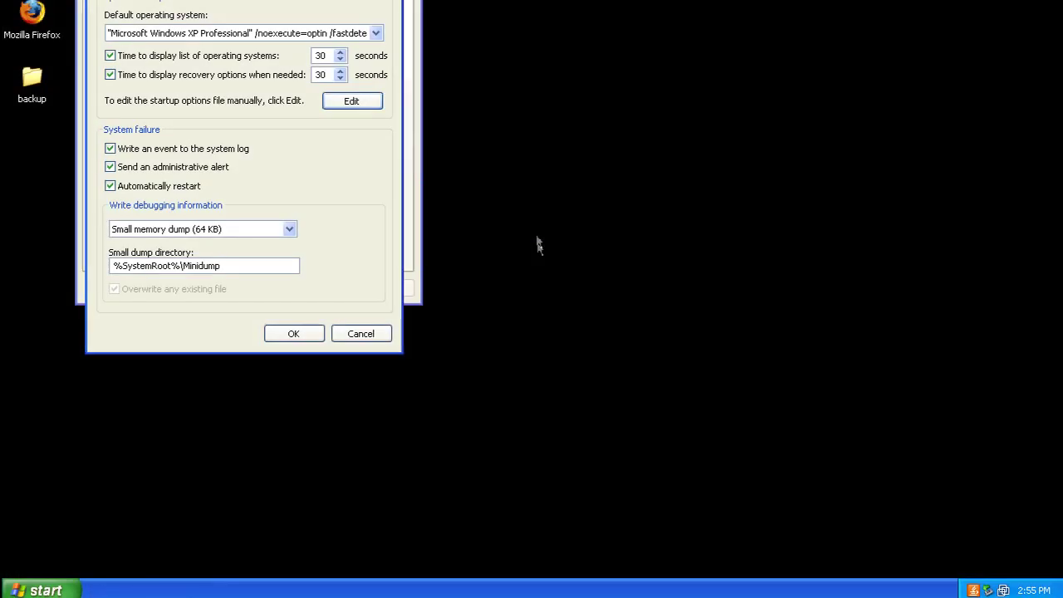
Launch Notepad from the Run prompt and open boot.ini
key(Escape)
key(Escape)
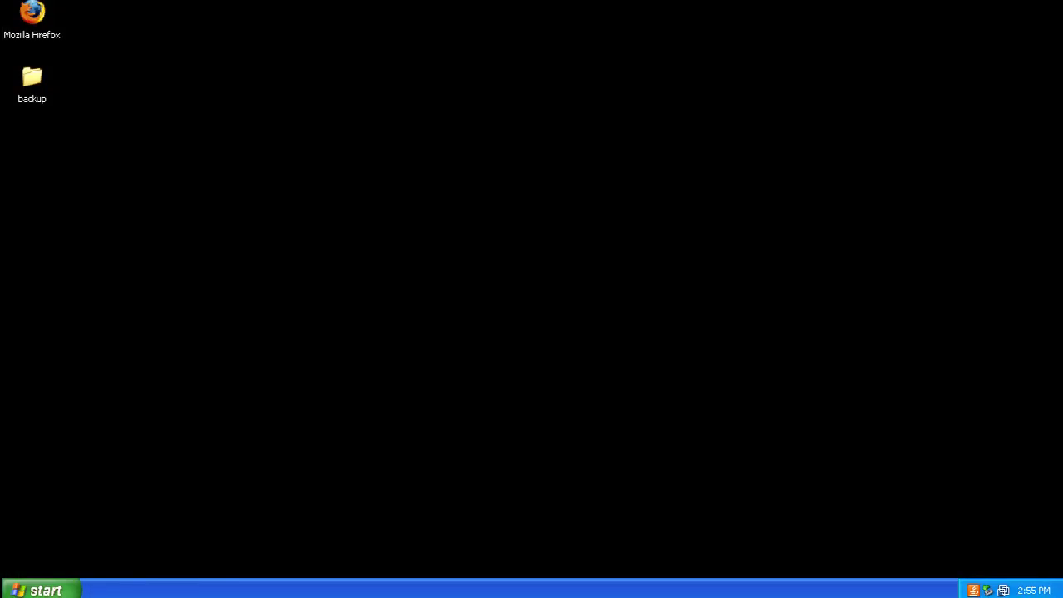
click(41, 590)
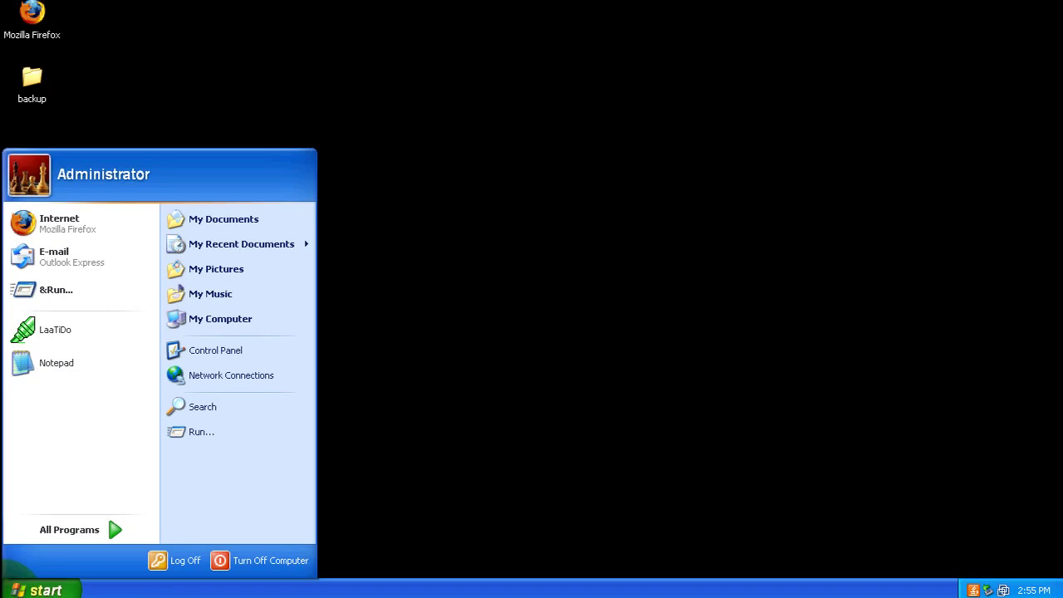
click(241, 438)
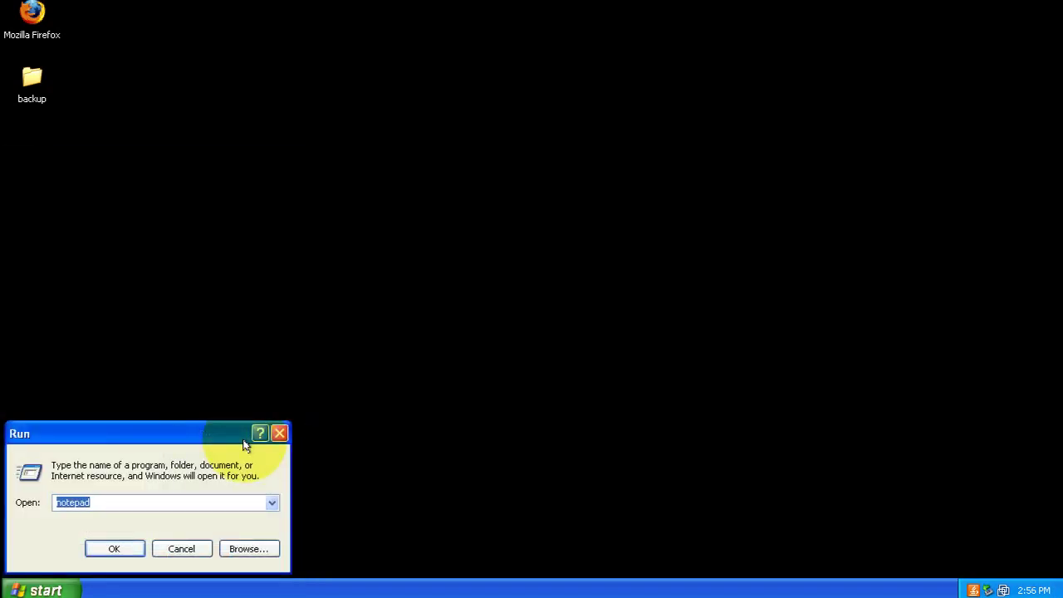
text(notepad)
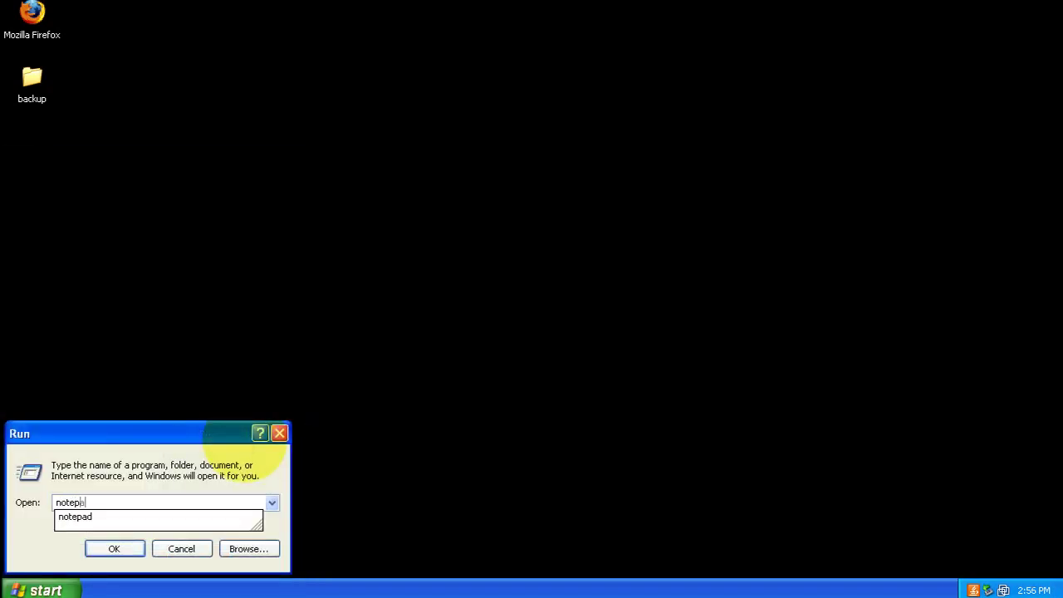
key(Return)
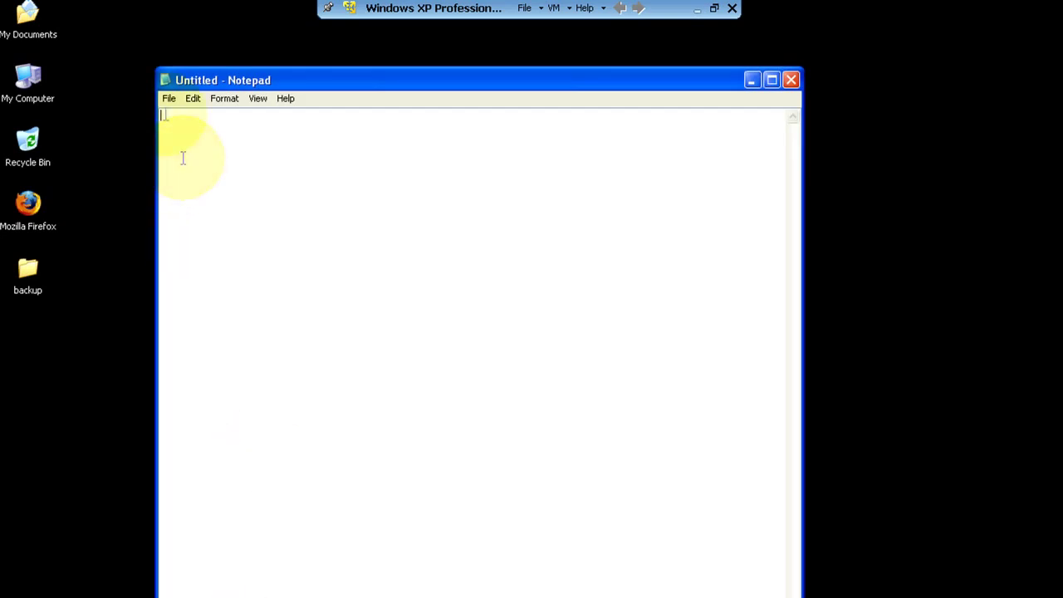
click(173, 101)
click(188, 128)
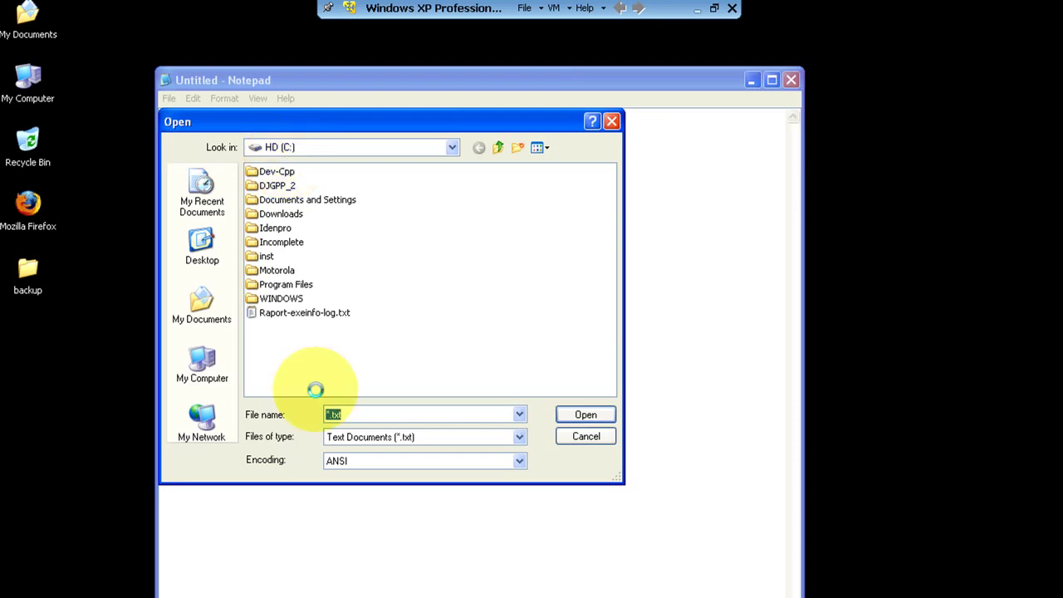
text(boot.ini)
key(Return)
Add /3GB after /fastdetect on the boot line, then close Notepad and answer the save prompt
click(774, 99)
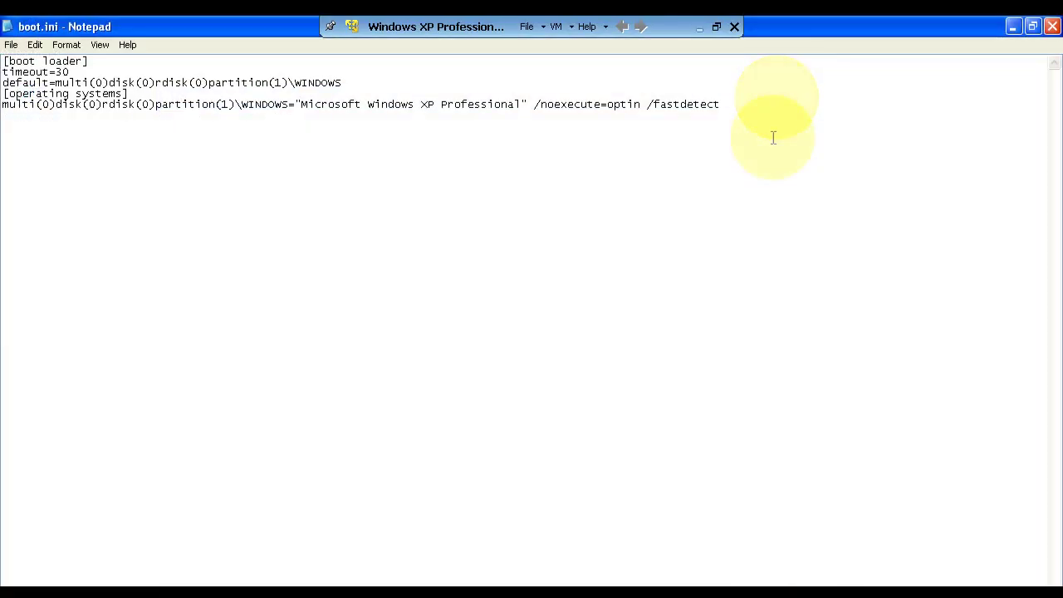
click(739, 109)
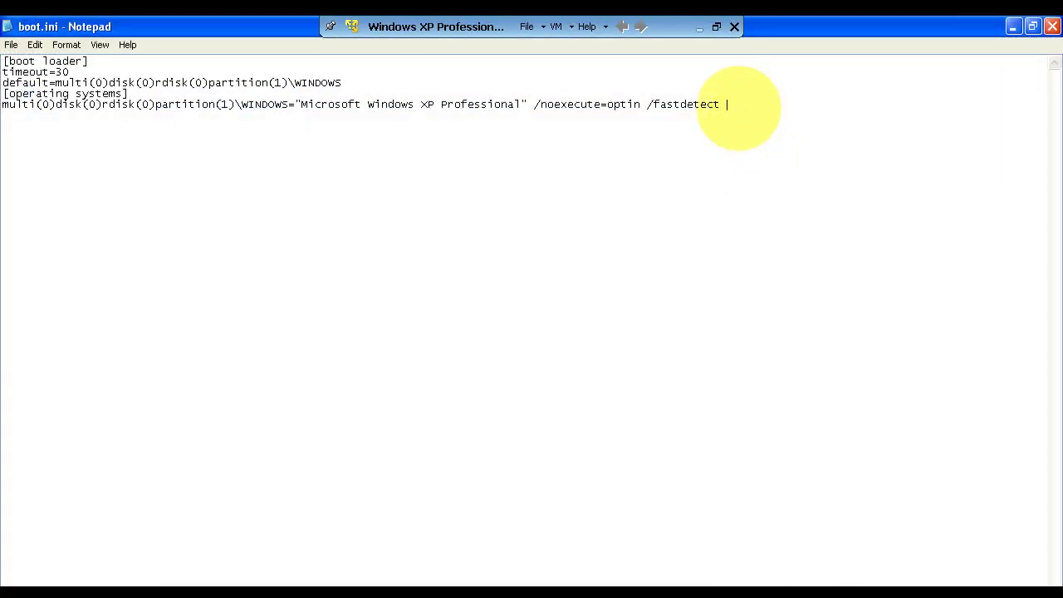
text(/3GB)
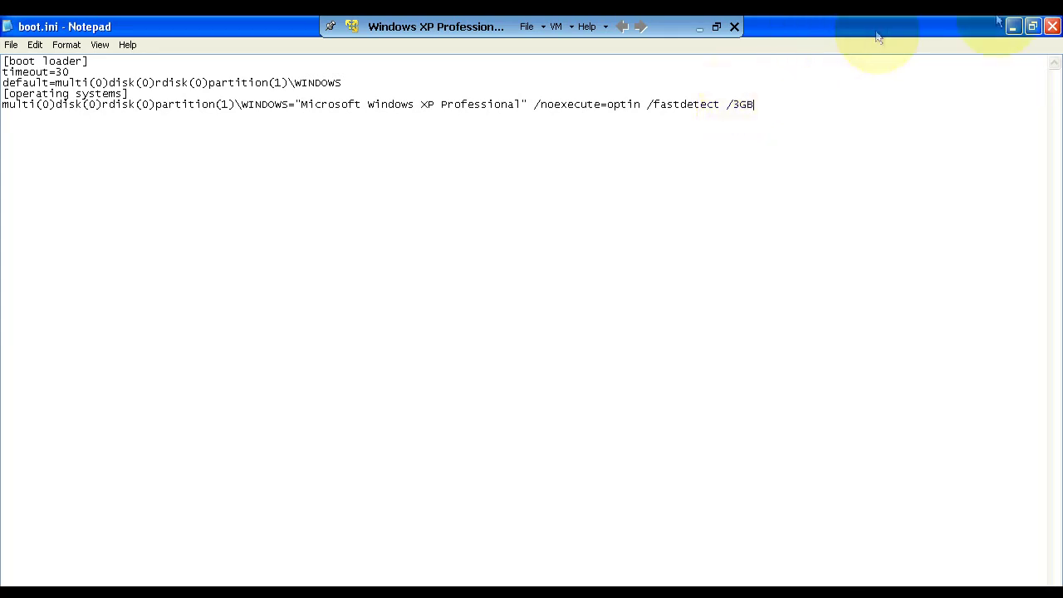
click(1053, 26)
click(527, 460)
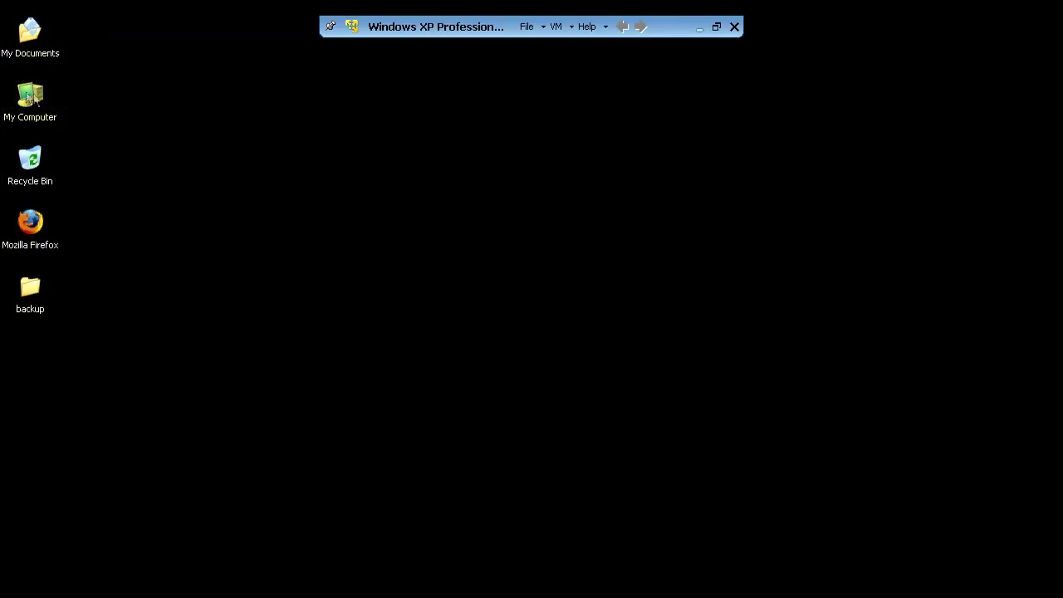
right_click(27, 98)
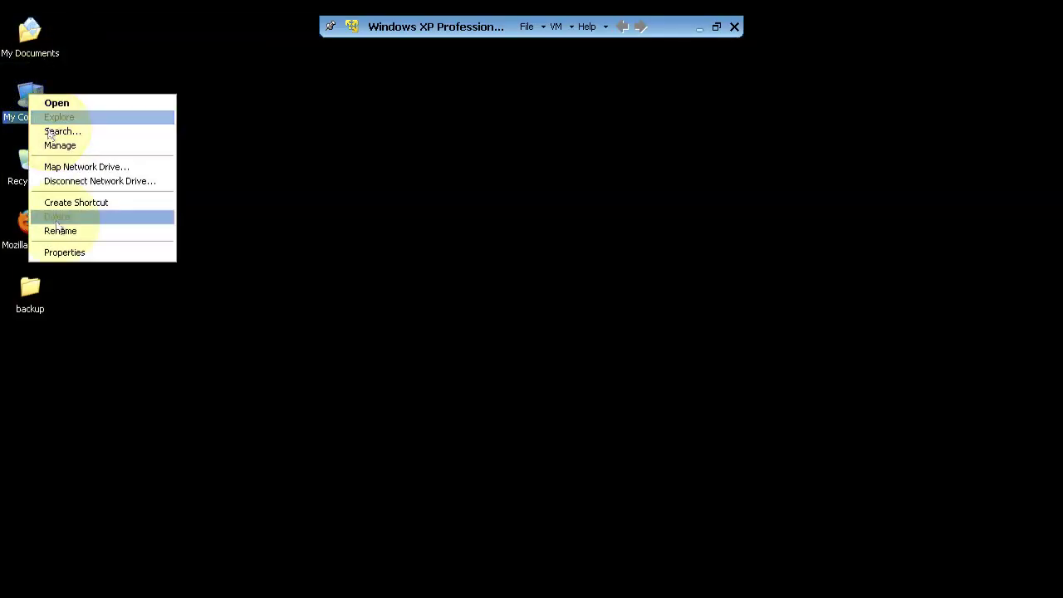
click(83, 253)
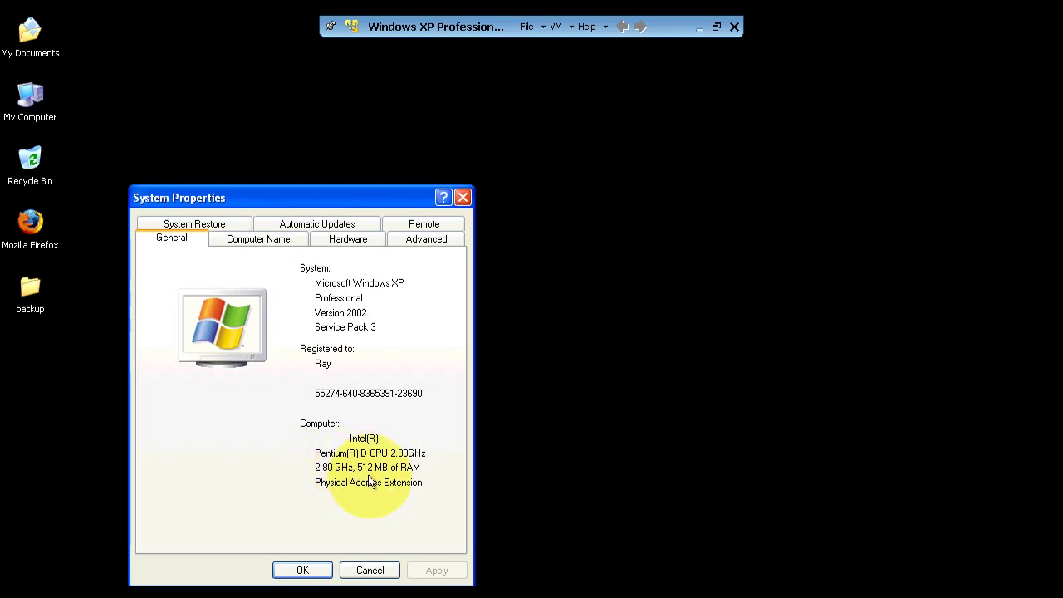
drag(370, 204, 425, 124)
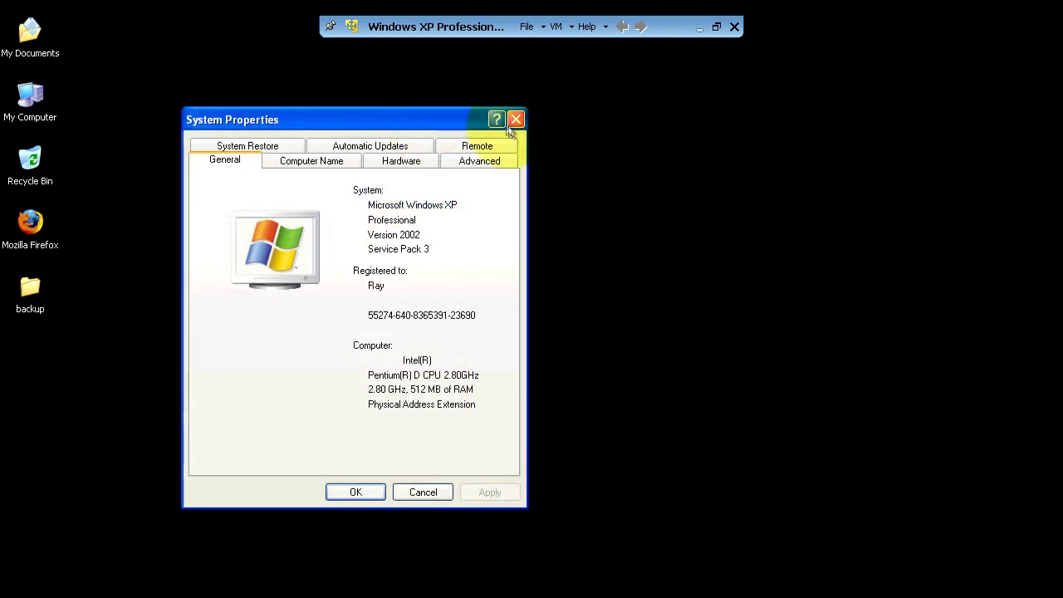
click(516, 118)
click(511, 129)
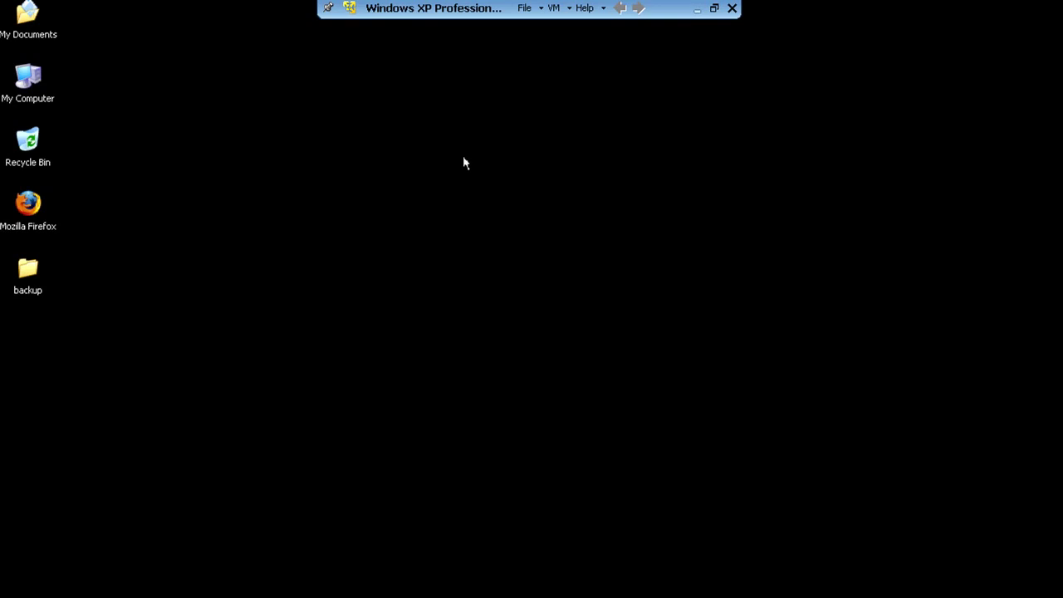
Launch the LAA ti do editor from the Start menu and reposition its window
right_click(23, 196)
click(57, 390)
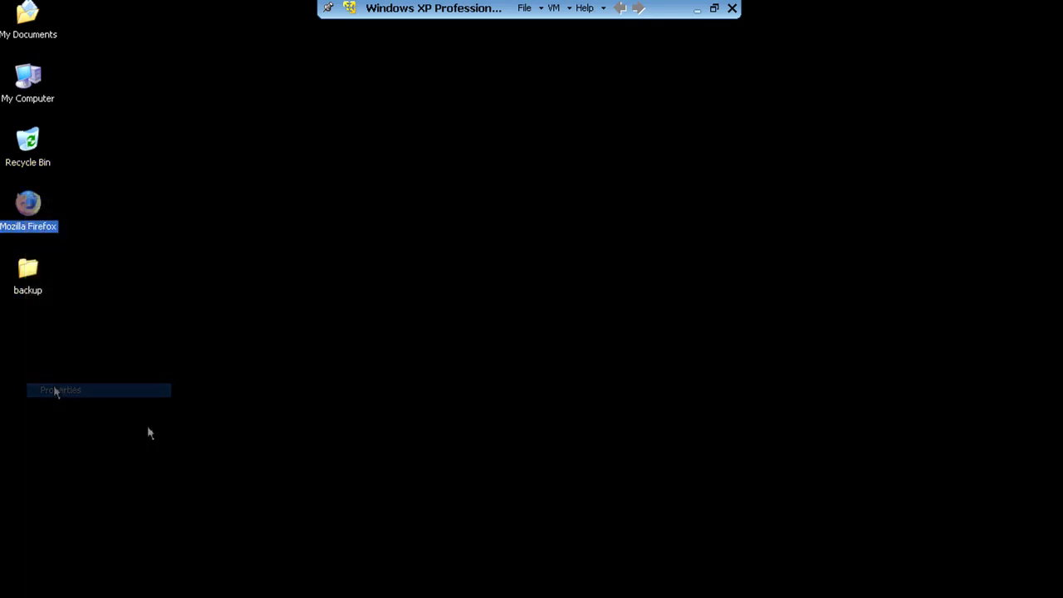
key(super)
click(83, 513)
click(306, 68)
drag(306, 68, 501, 94)
Select firefox.exe, check it, back it up, enable Large Address Aware, and recheck
click(610, 201)
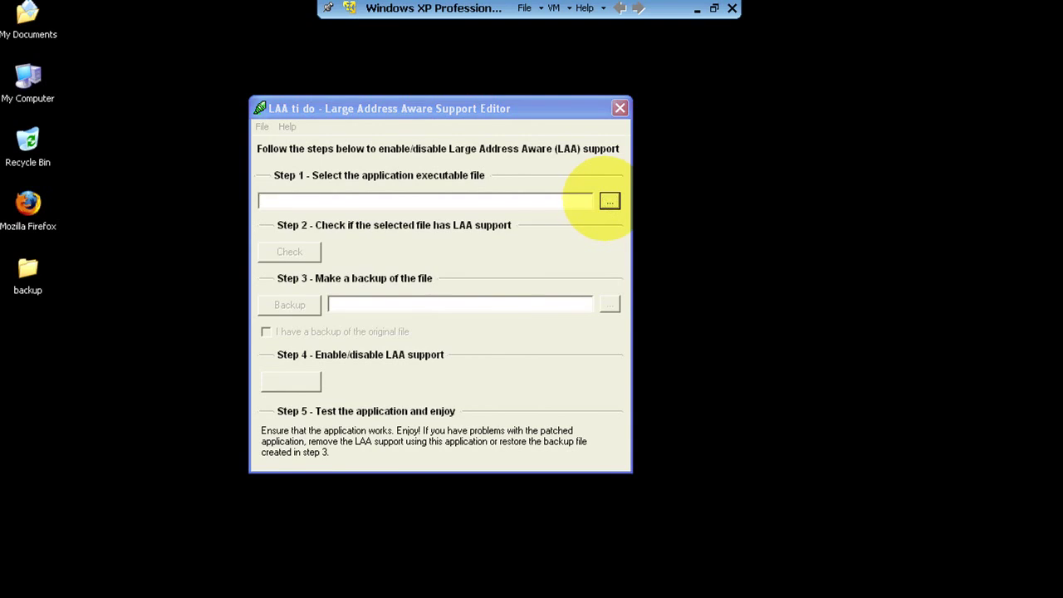
click(532, 230)
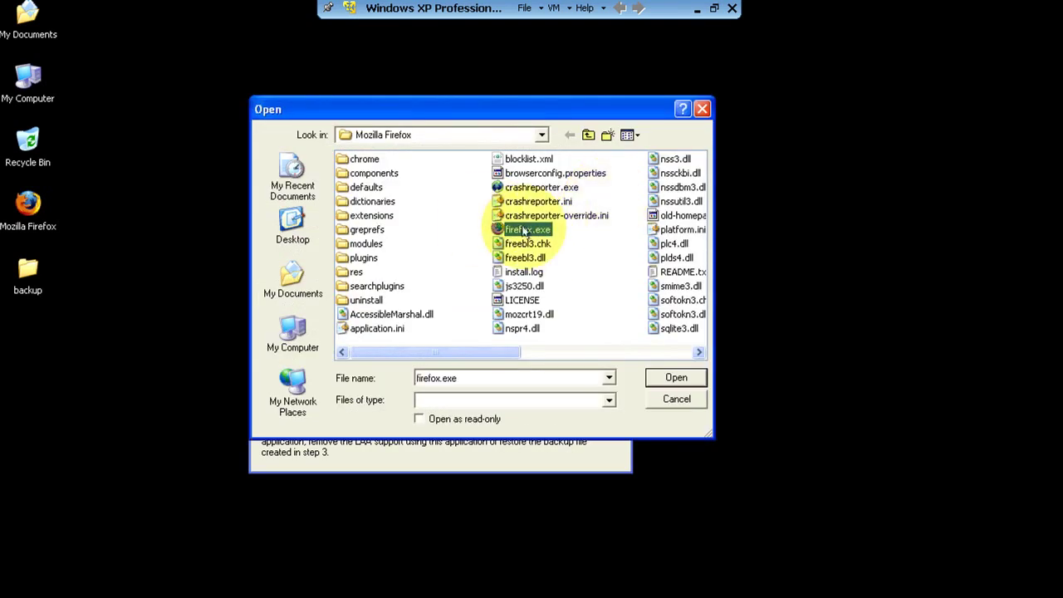
click(686, 377)
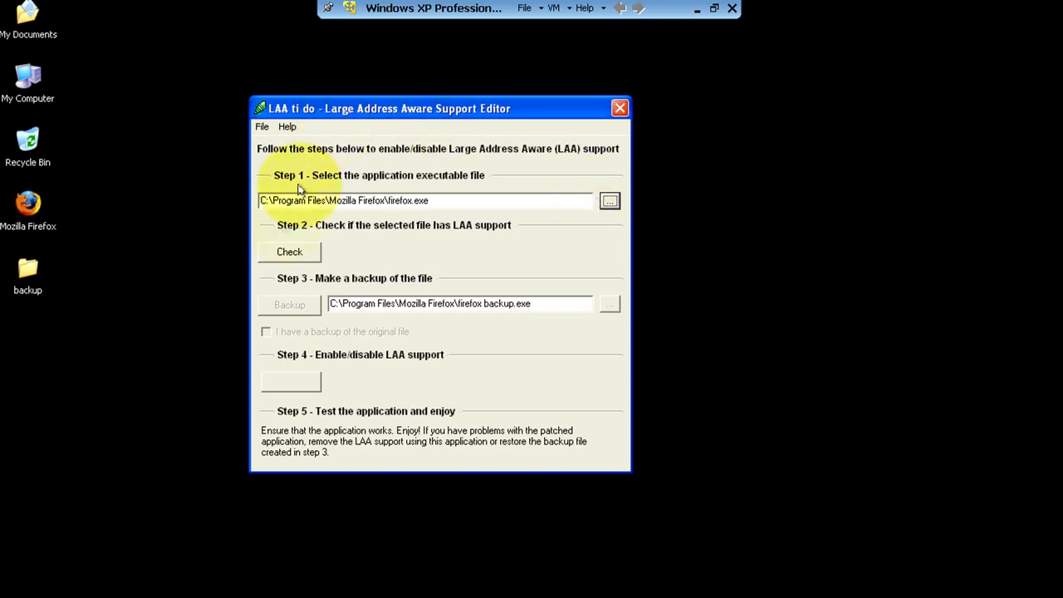
click(288, 256)
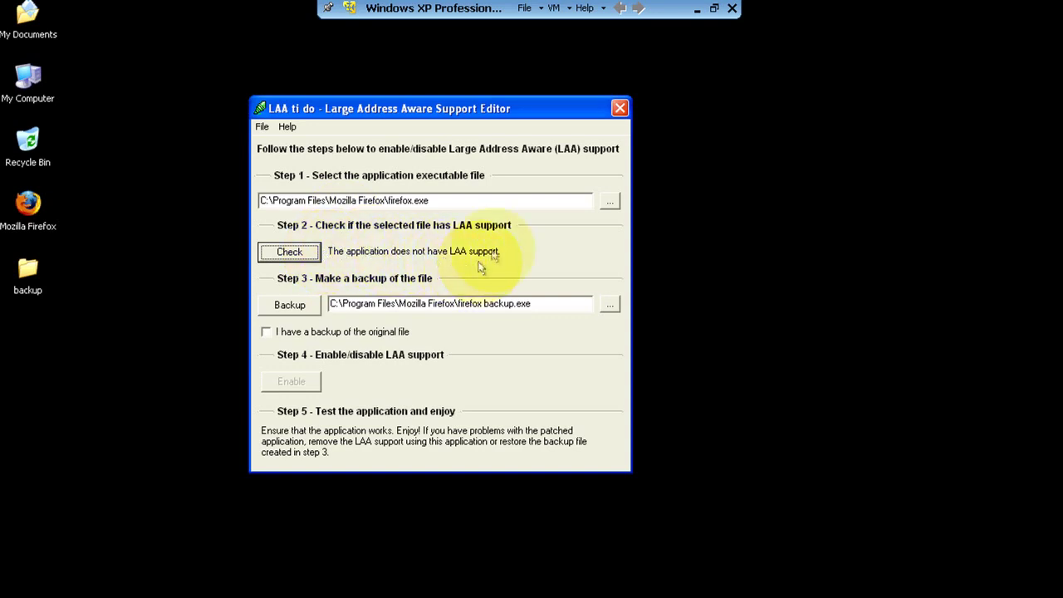
click(275, 306)
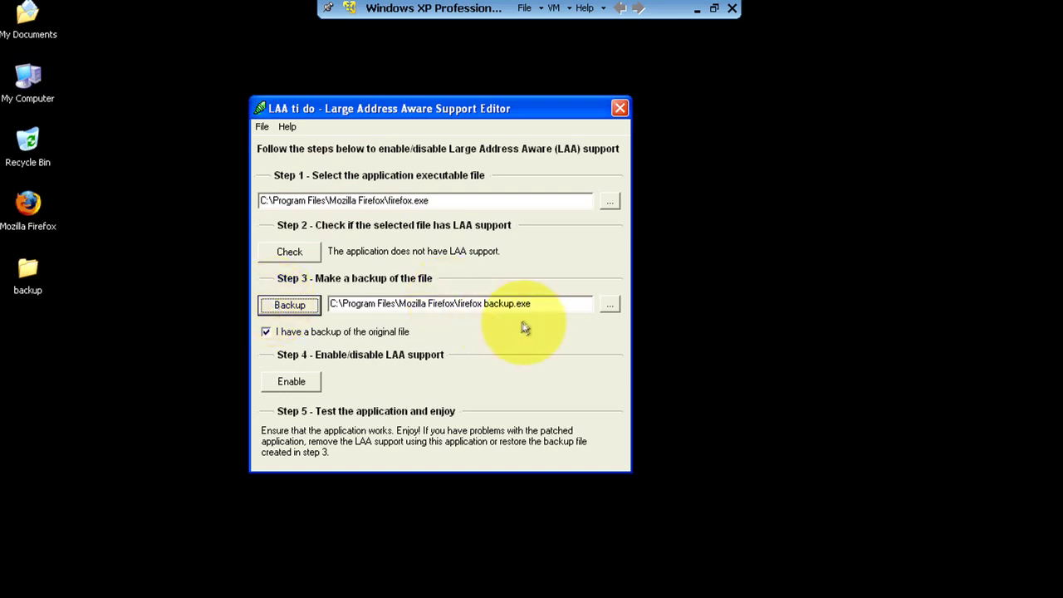
click(282, 382)
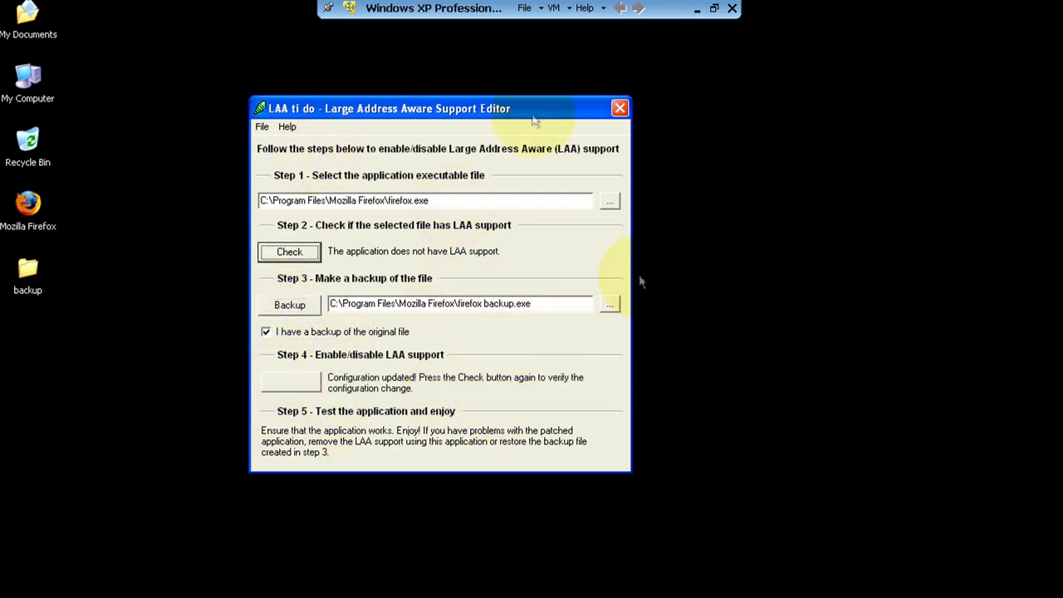
click(283, 252)
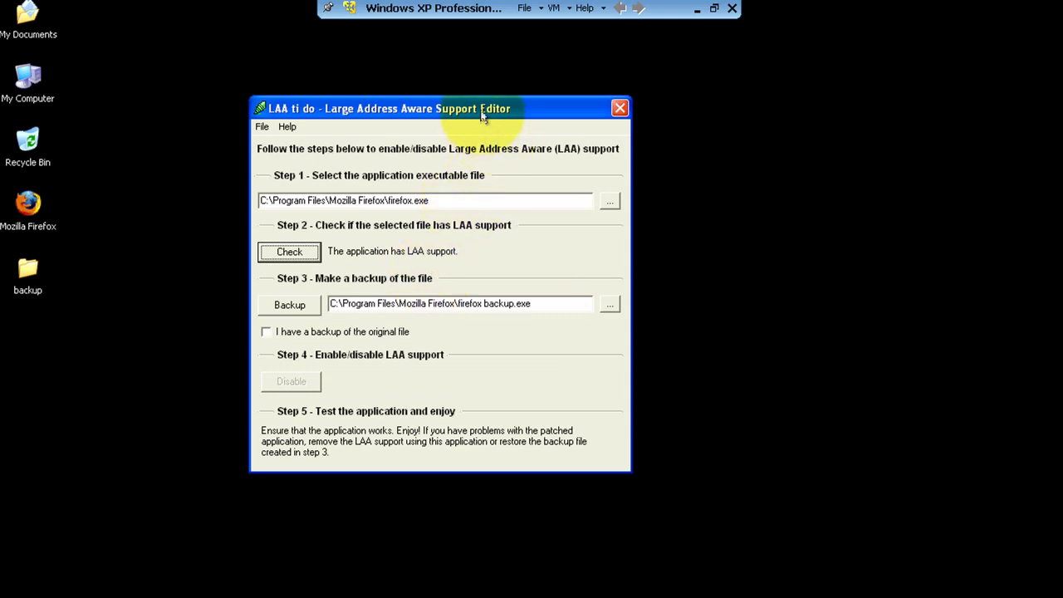
Close the LAA ti do window and deselect the Mozilla Firefox icon
drag(482, 115, 546, 115)
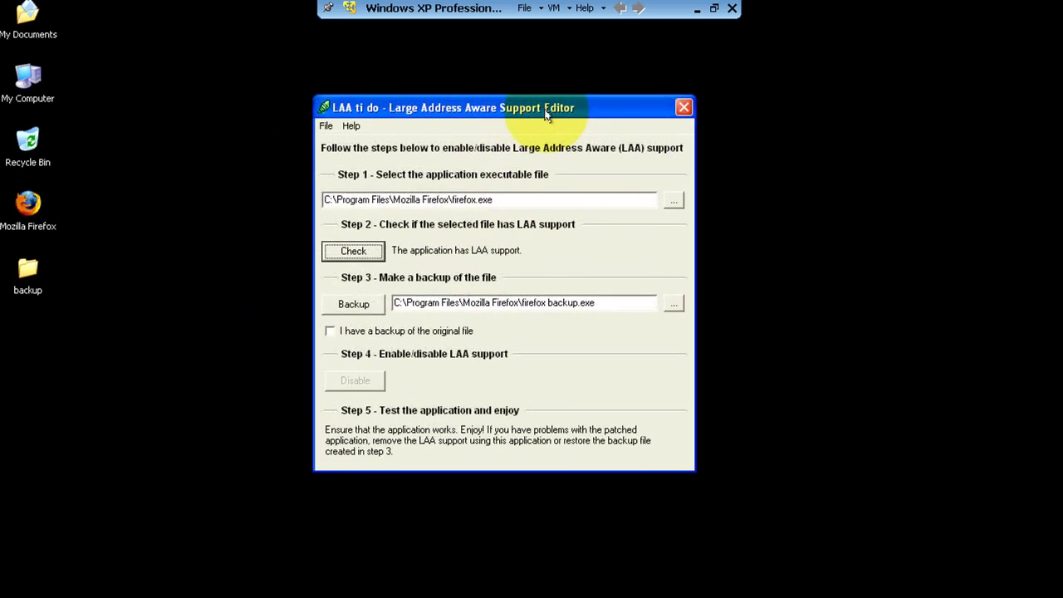
drag(545, 114, 600, 118)
click(737, 112)
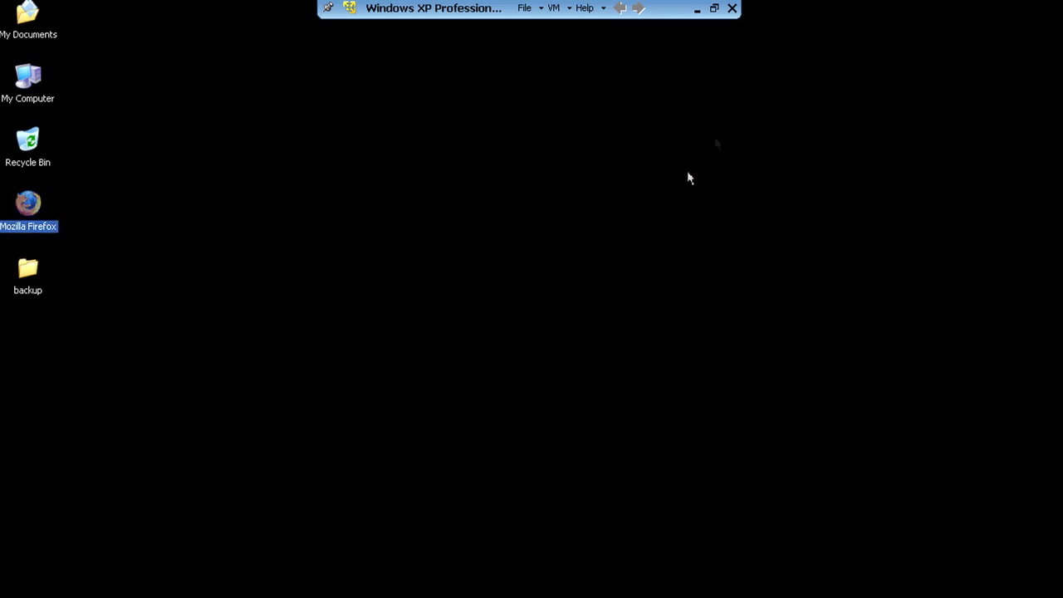
click(681, 178)
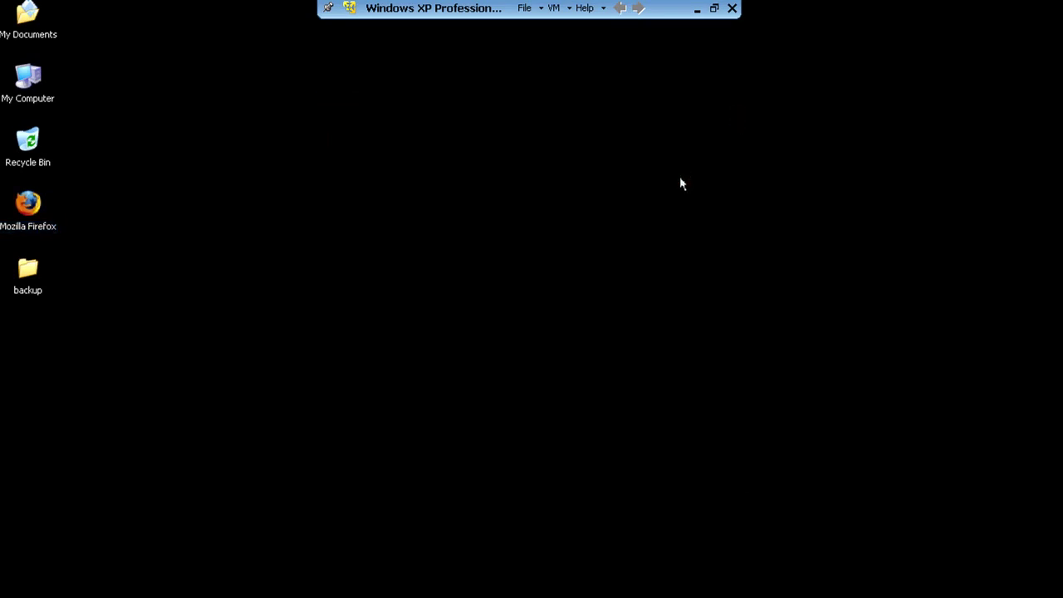